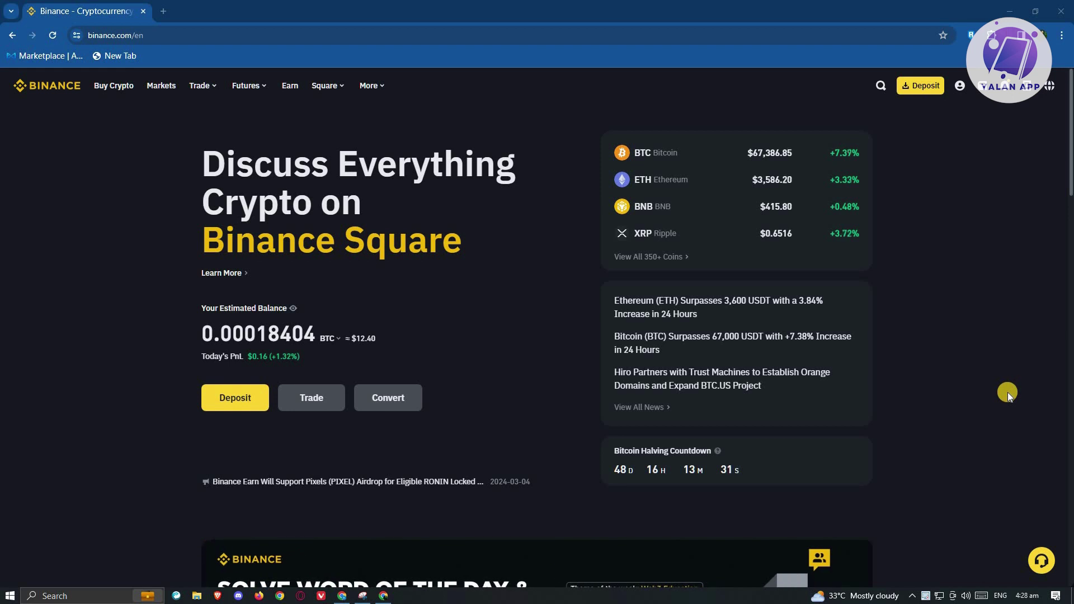
Go to the Spot wallet and bring up the USDT holding's action menu
mouse_move(986, 94)
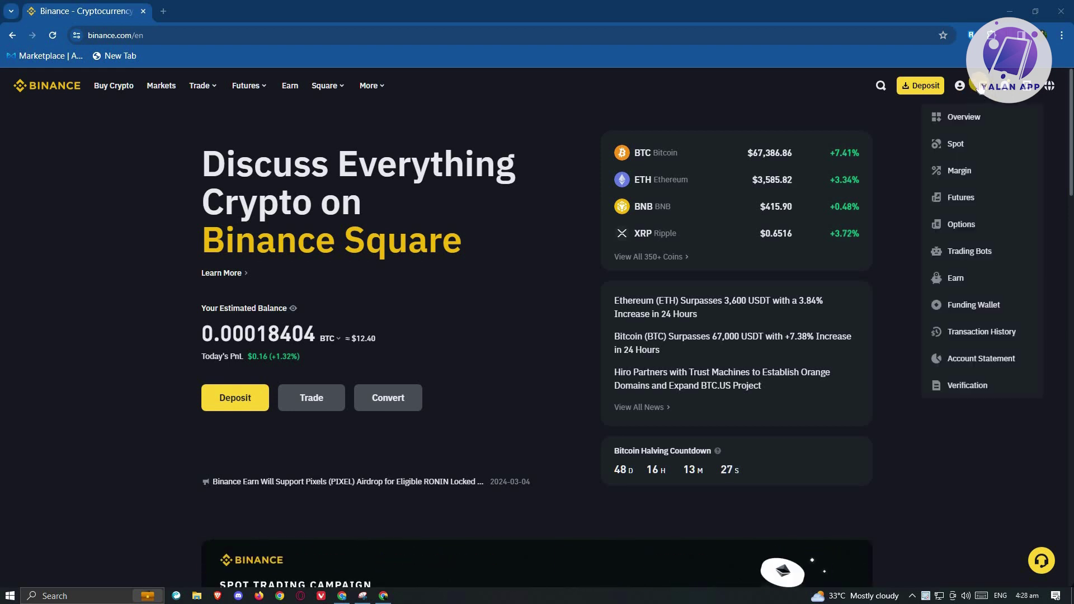
click(955, 147)
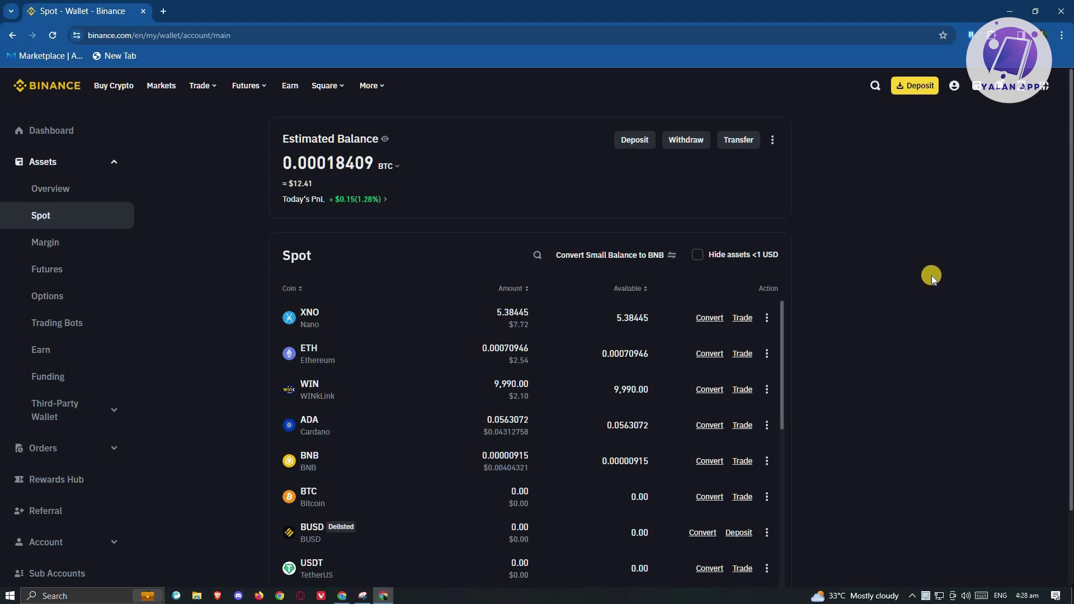
scroll(942, 314, down, 2)
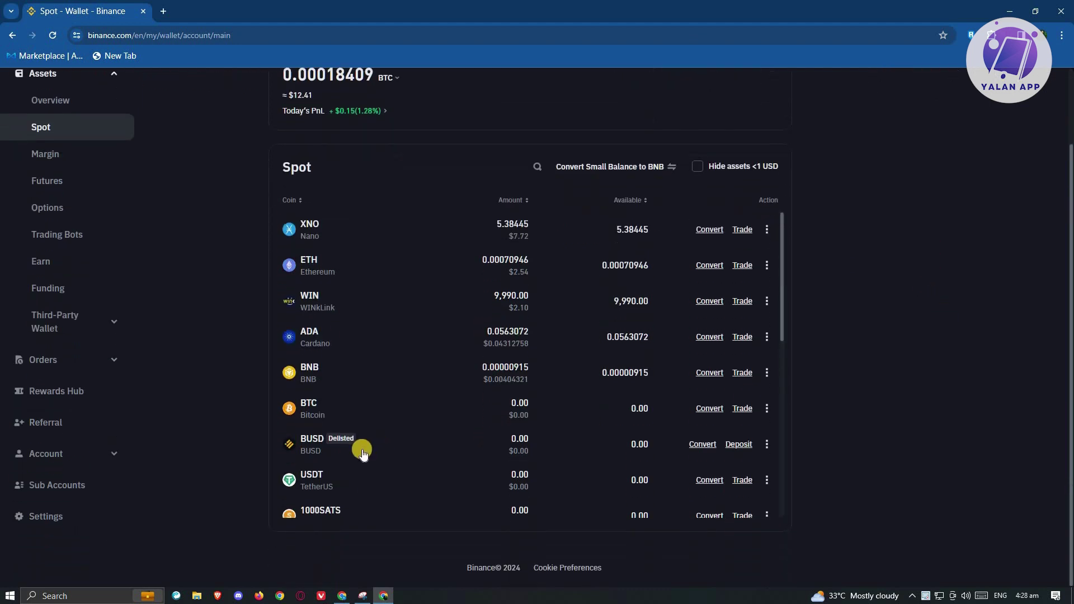
scroll(364, 481, down, 1)
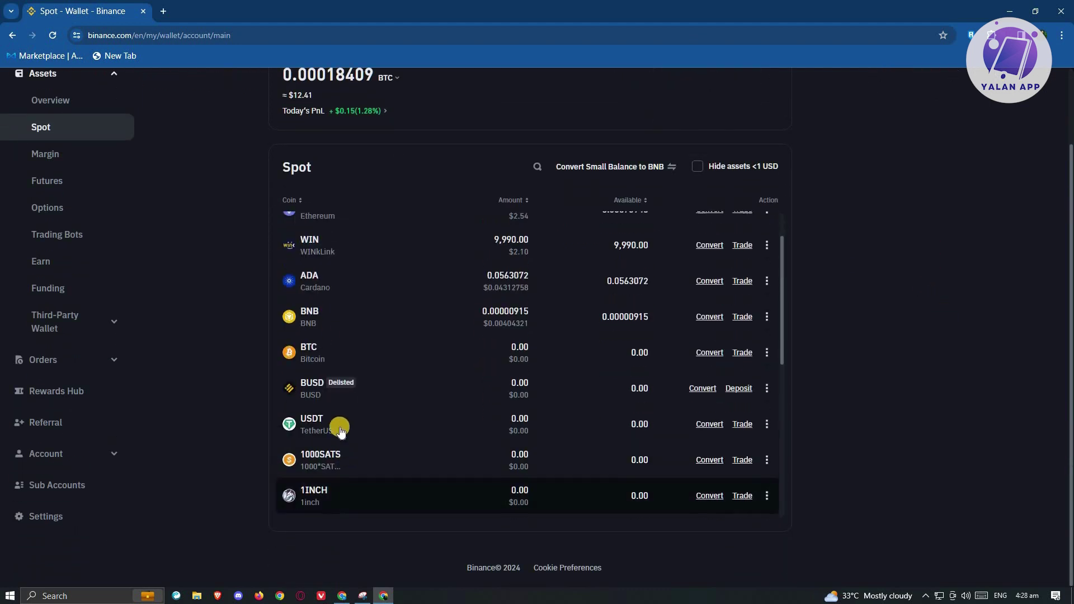
click(767, 424)
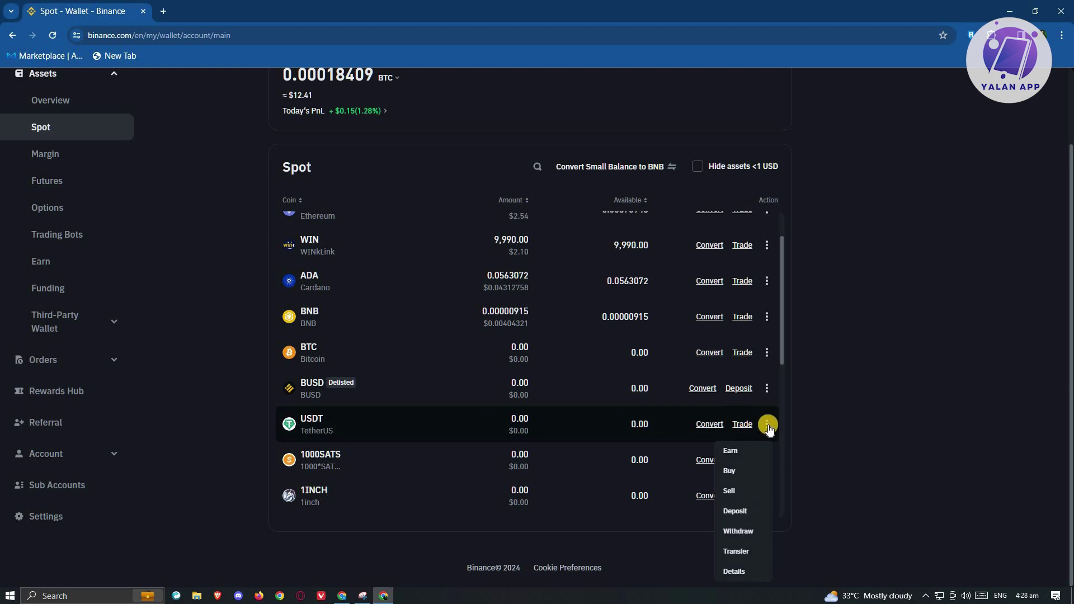
click(749, 553)
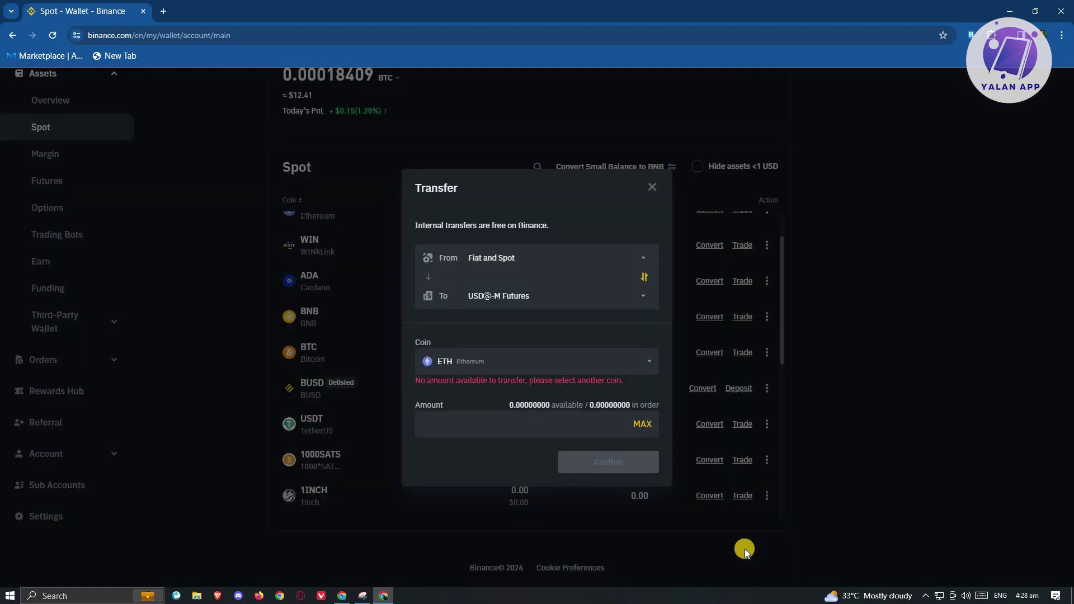
click(583, 306)
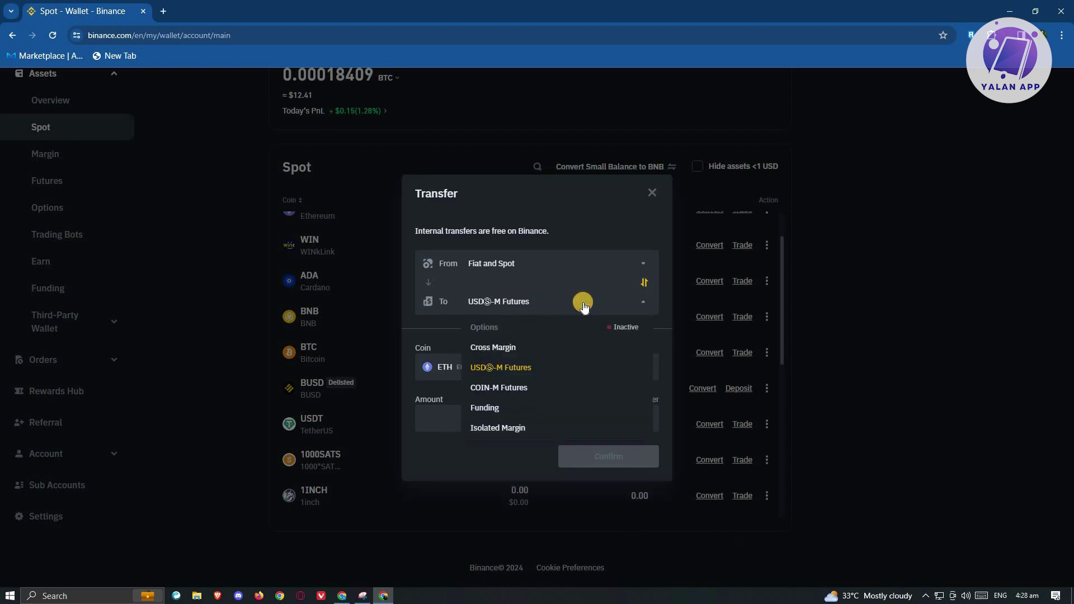
click(492, 404)
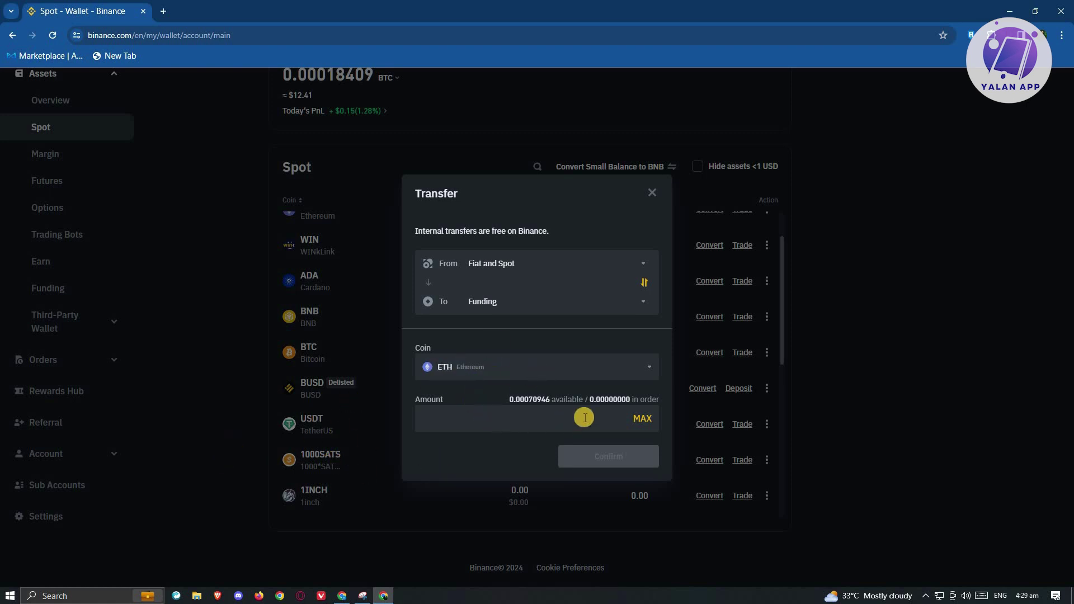
click(622, 421)
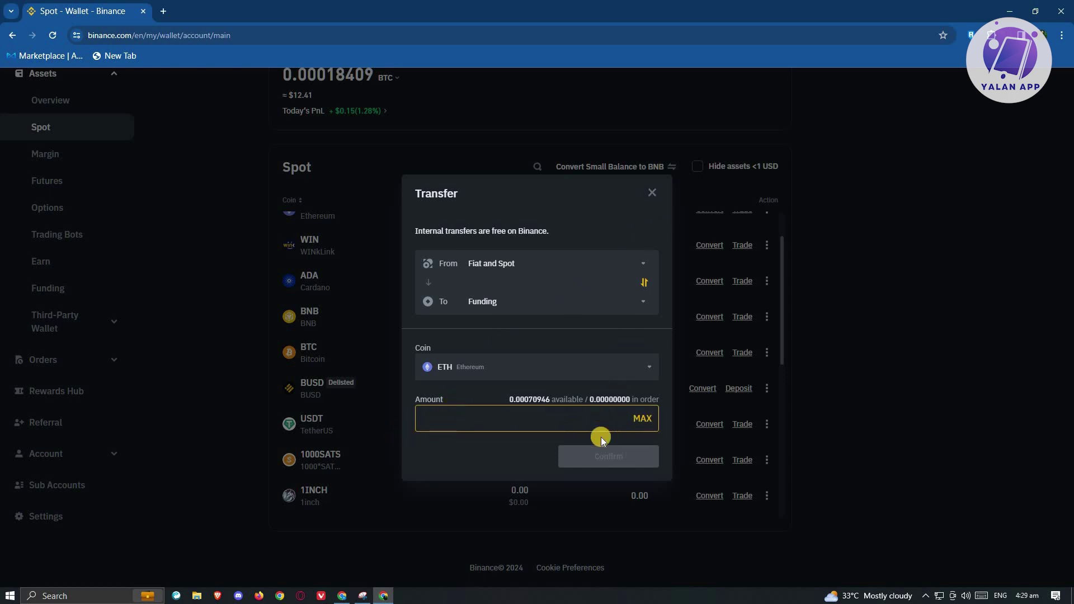
click(657, 192)
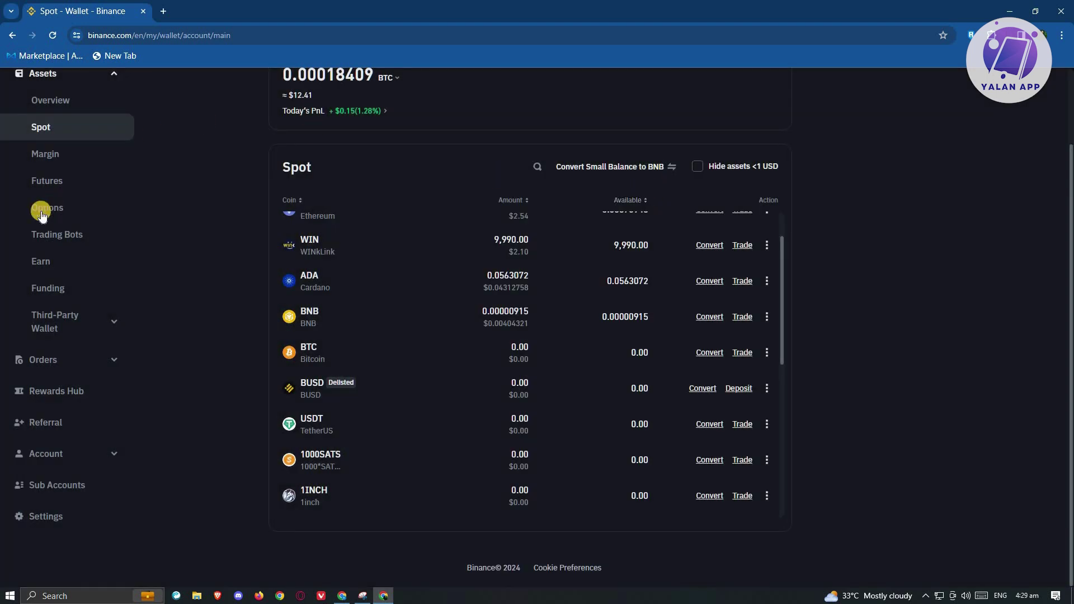
Switch to the Funding wallet, showing 0.00129515 USDT
click(52, 292)
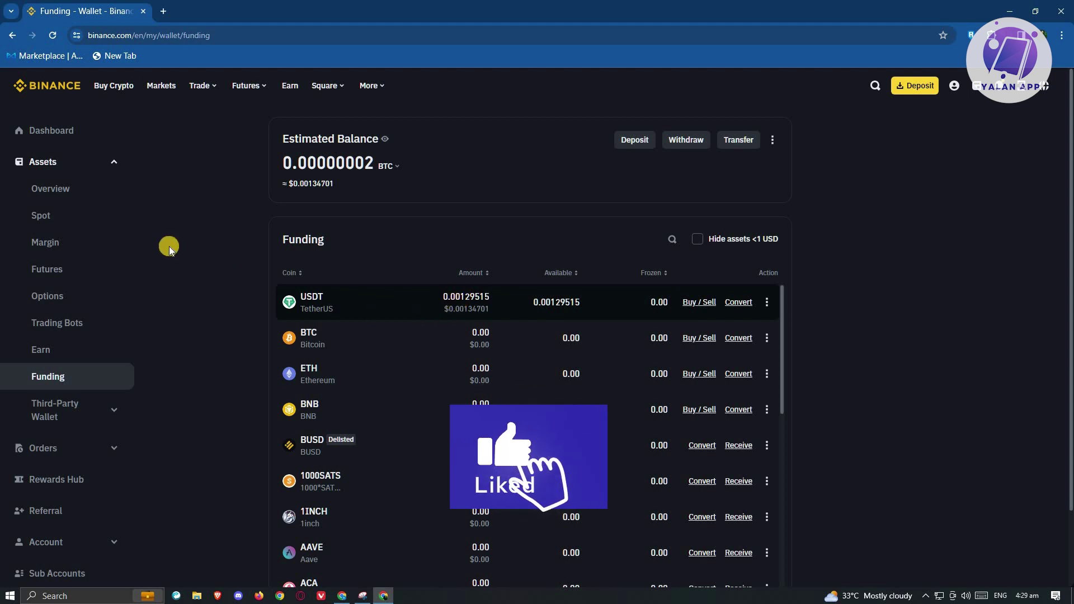
Go to the P2P marketplace and show USDT Sell offers priced in USD
mouse_move(206, 85)
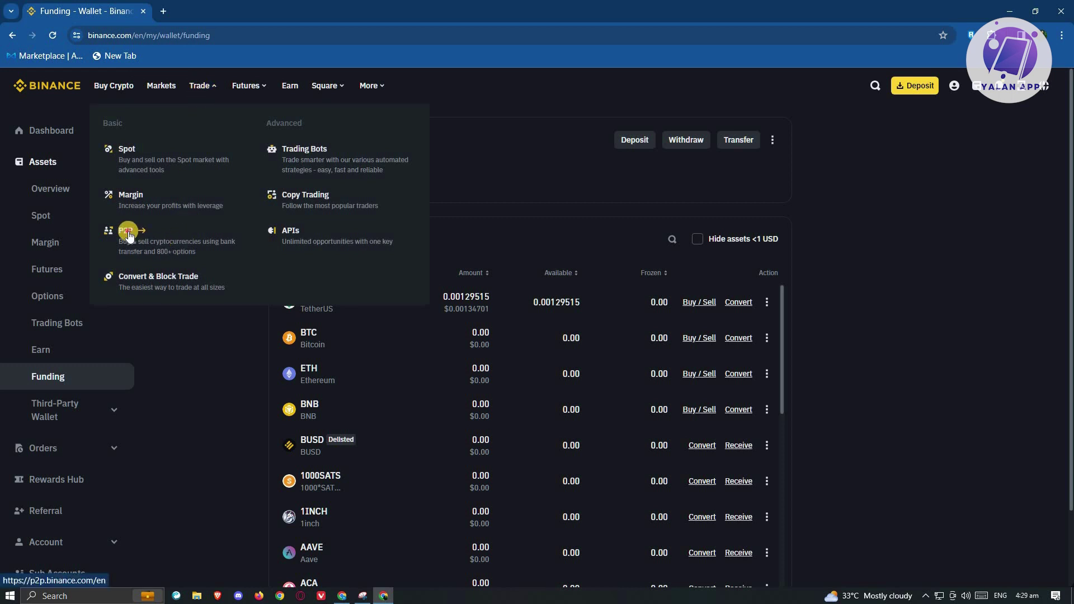
click(129, 231)
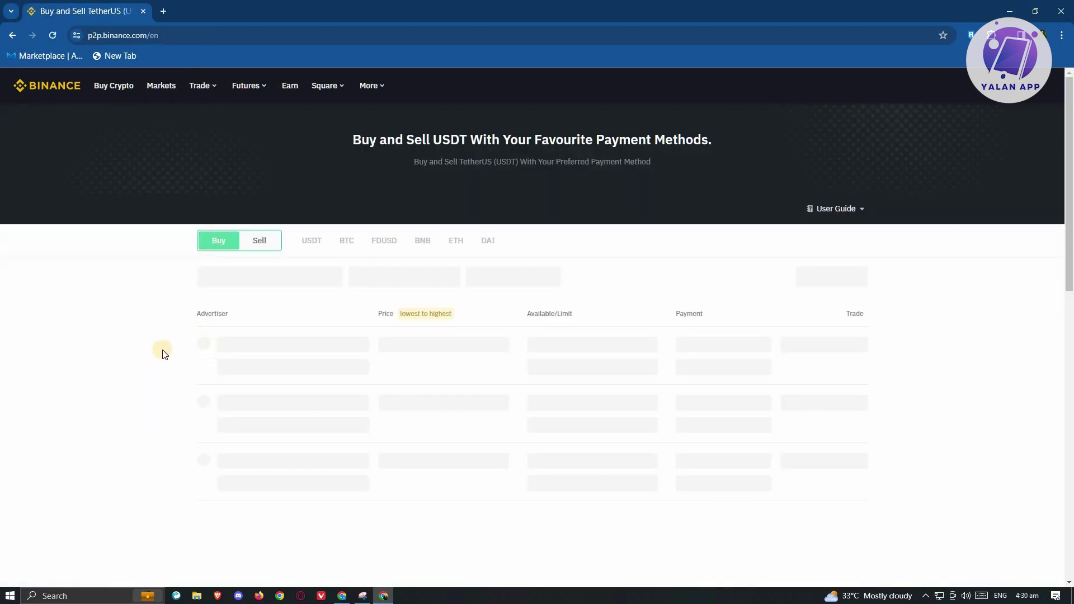
scroll(159, 351, down, 1)
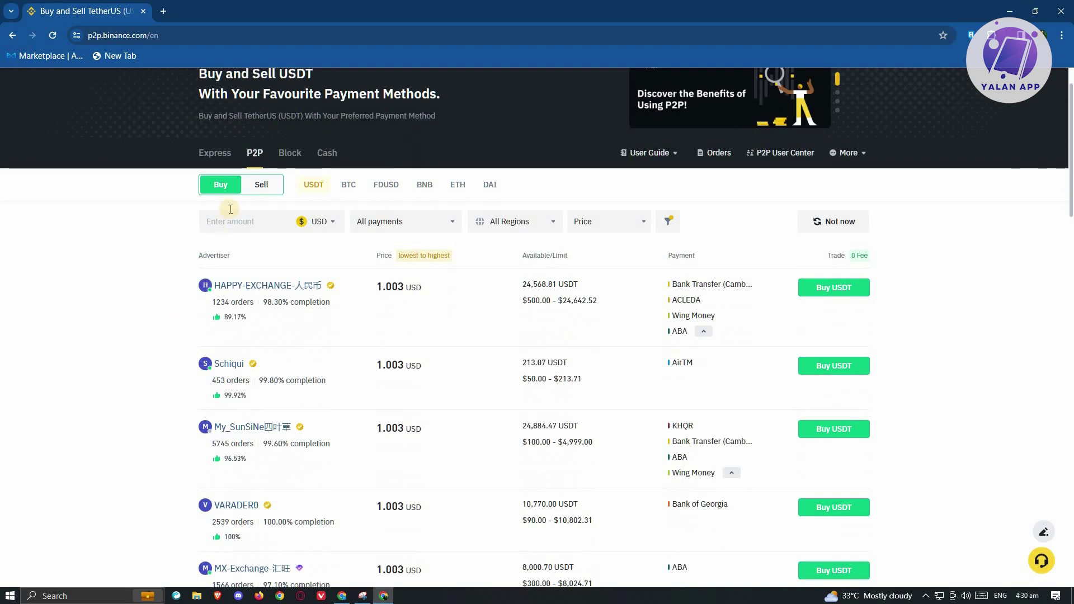
click(262, 186)
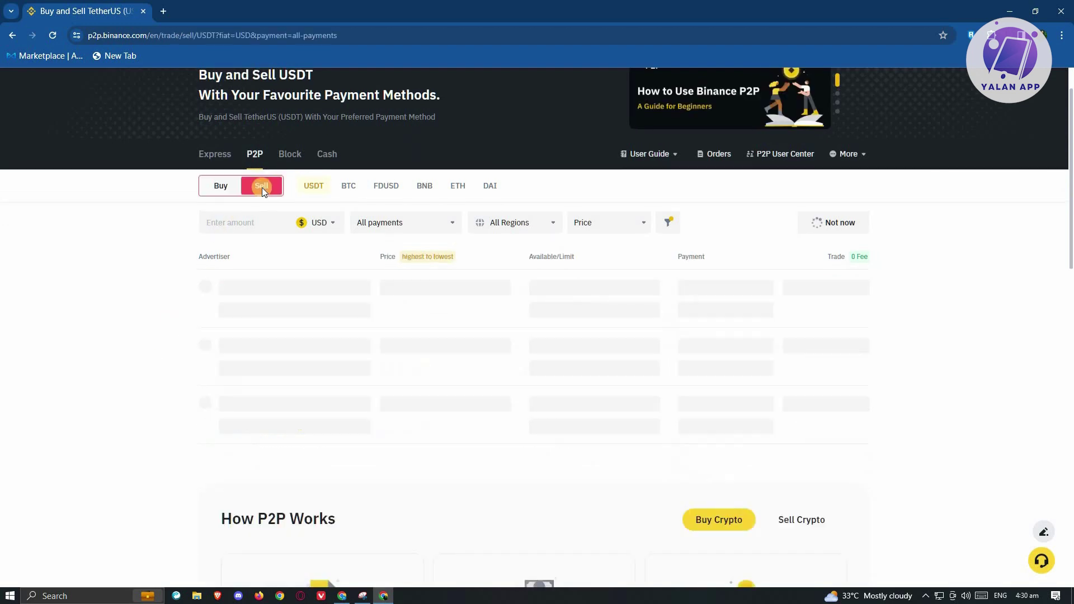
scroll(206, 323, up, 1)
scroll(144, 355, down, 2)
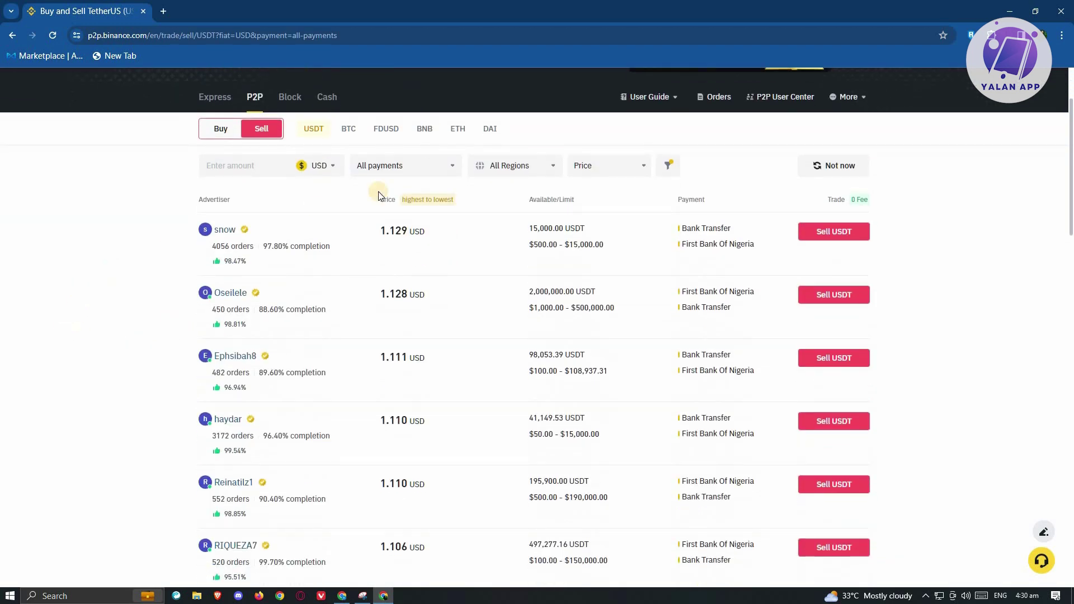
Choose Bank Transfer in the payment filter, topped by the 1.129 USD offer
click(443, 174)
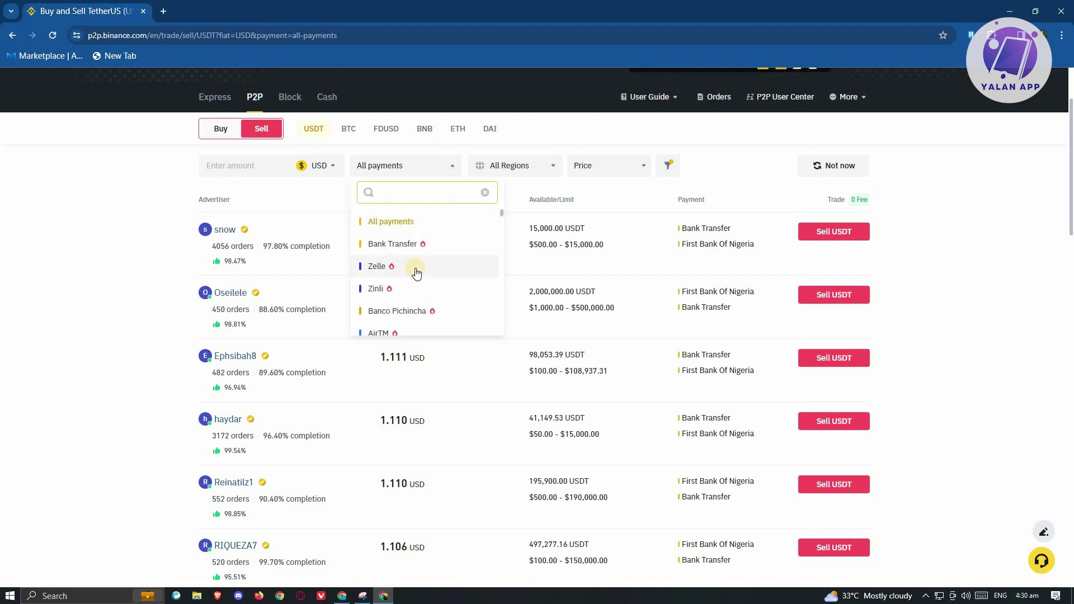
scroll(418, 271, down, 2)
scroll(420, 270, up, 1)
scroll(420, 268, down, 3)
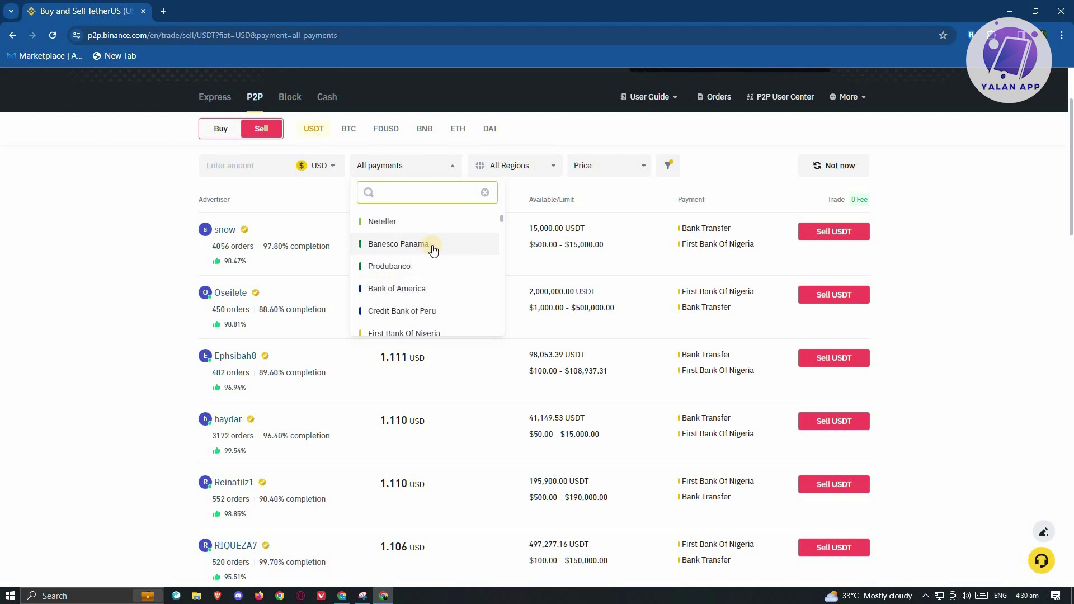
scroll(439, 263, up, 2)
scroll(434, 301, up, 3)
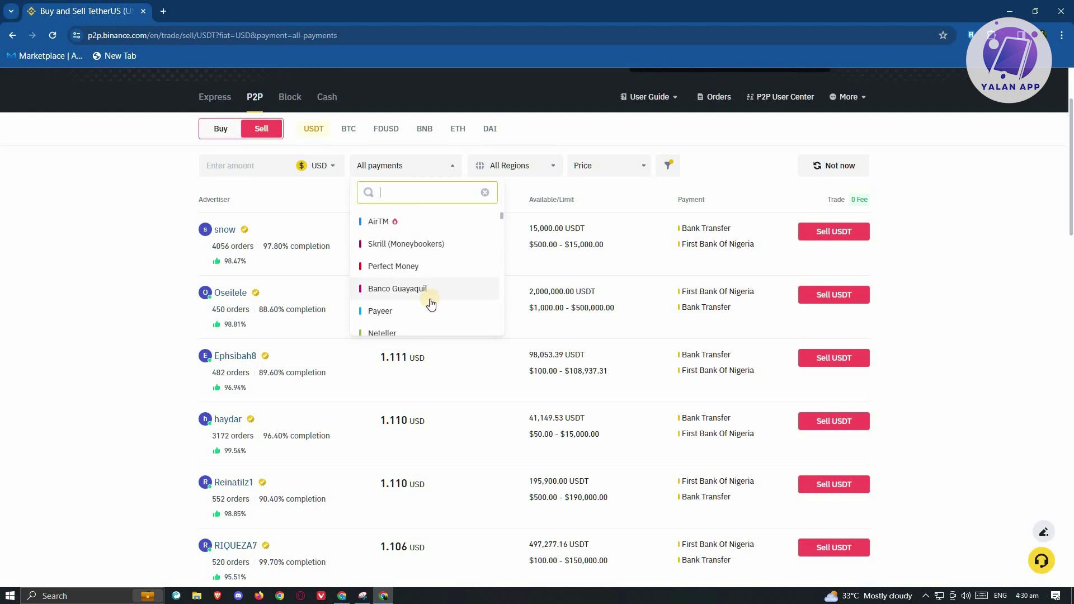
scroll(408, 291, up, 2)
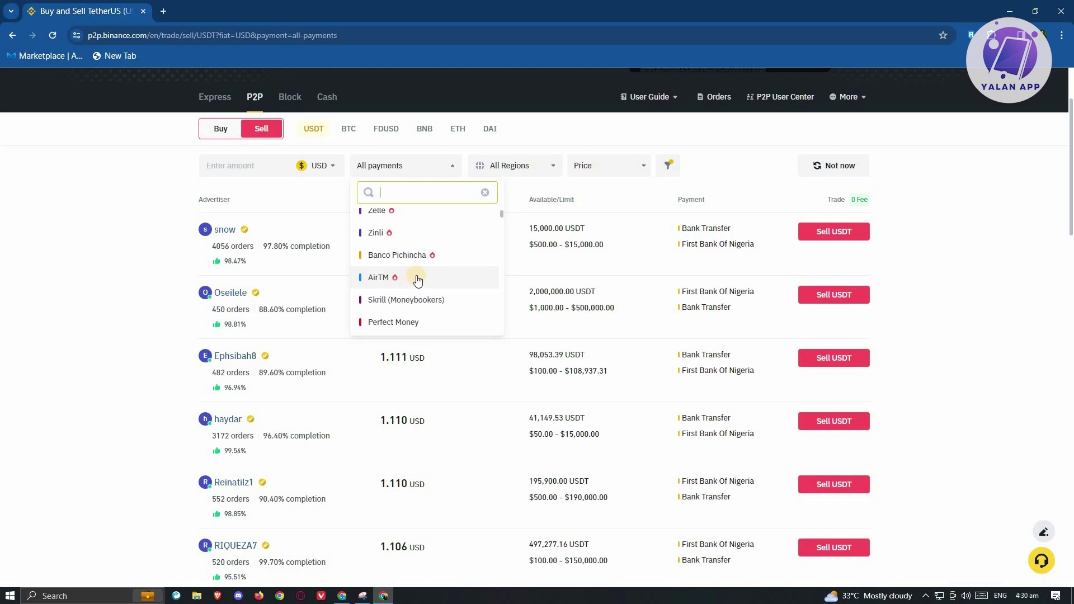
scroll(418, 280, up, 3)
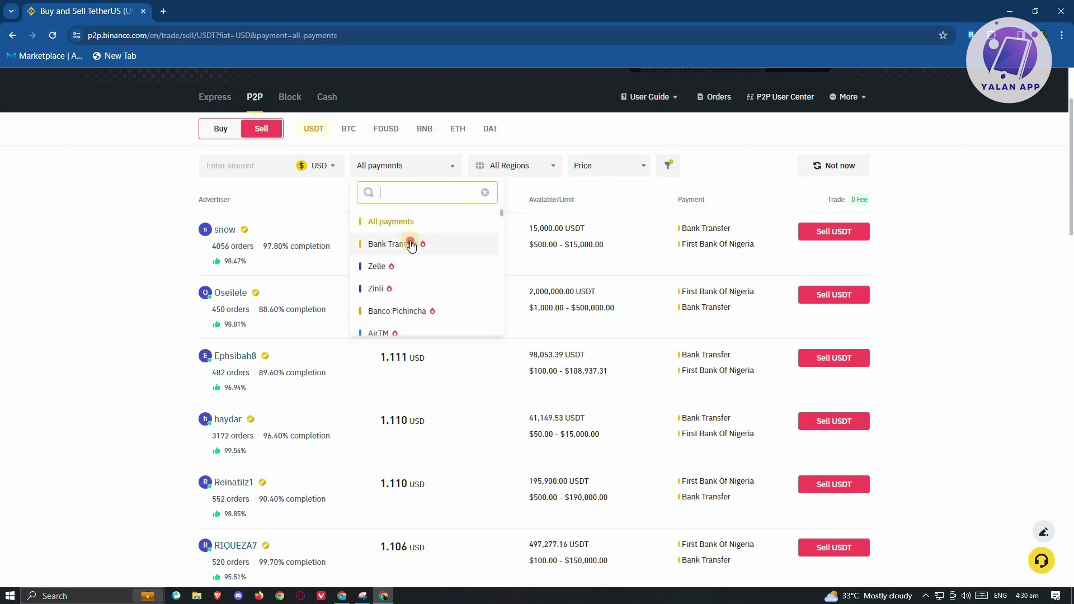
click(411, 244)
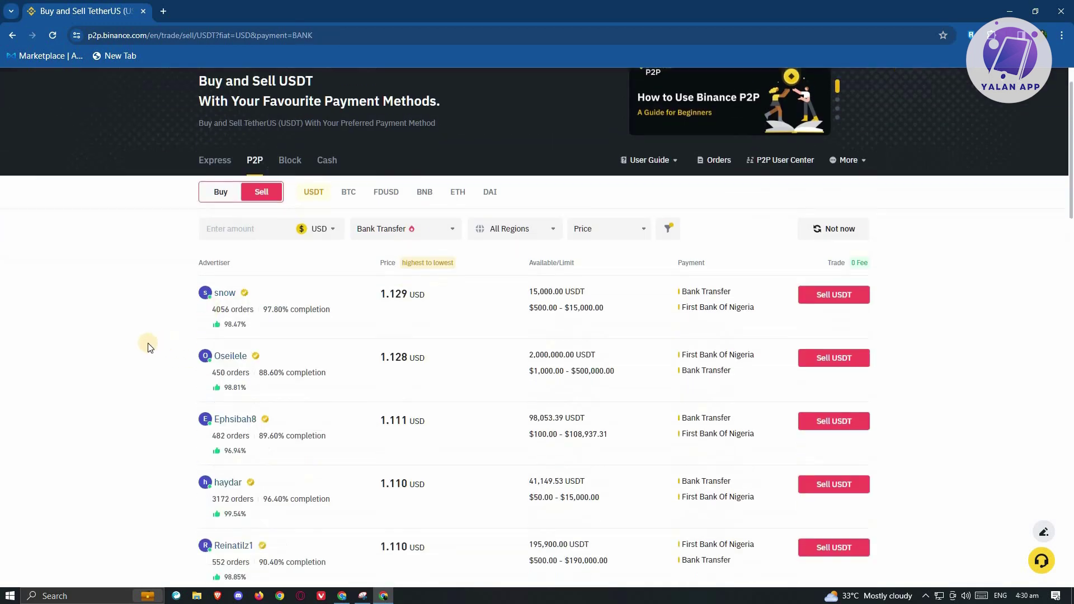
scroll(150, 347, down, 1)
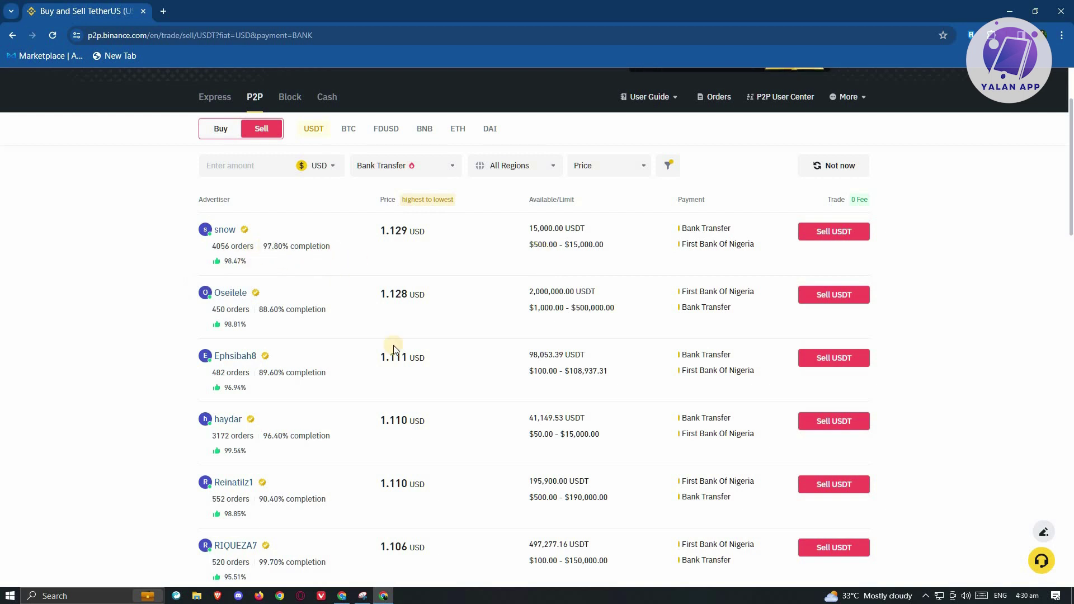
Start a USDT sell order with the 1.110 USD advertiser and list payment methods to add
scroll(475, 380, down, 2)
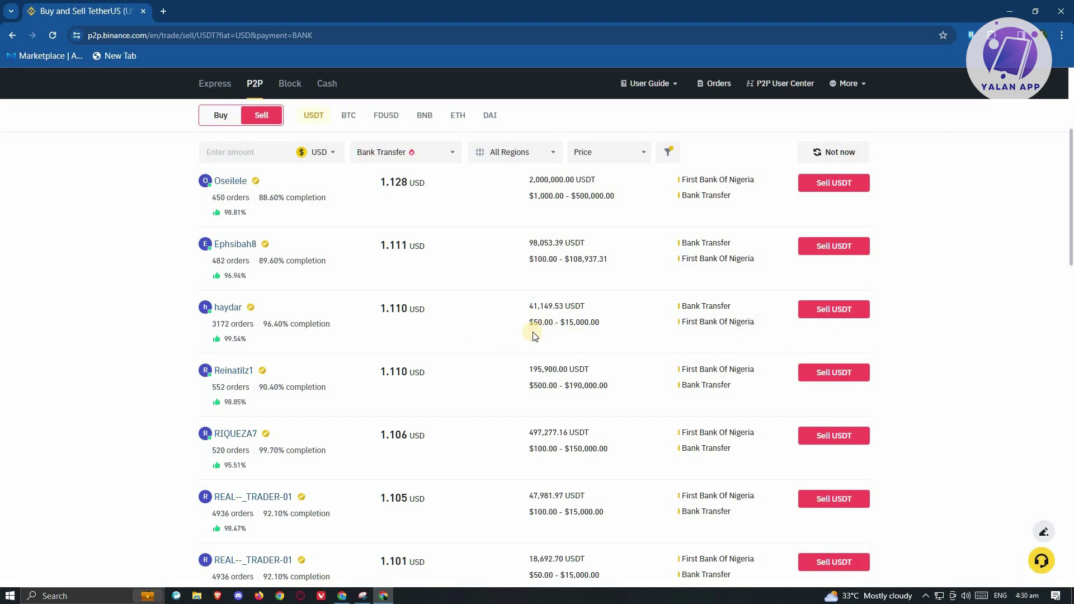
click(854, 325)
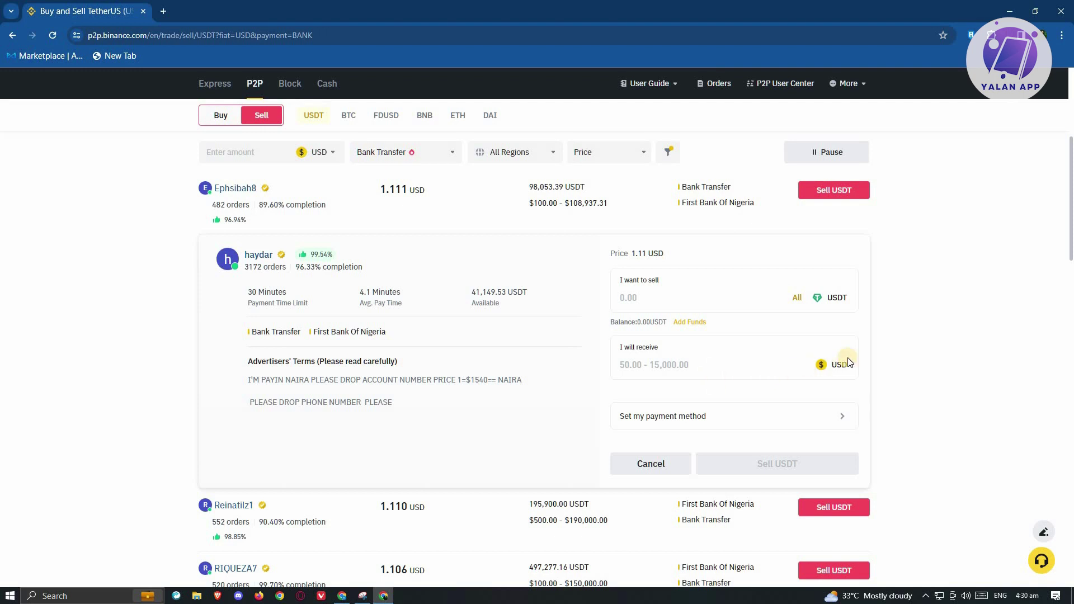
click(770, 416)
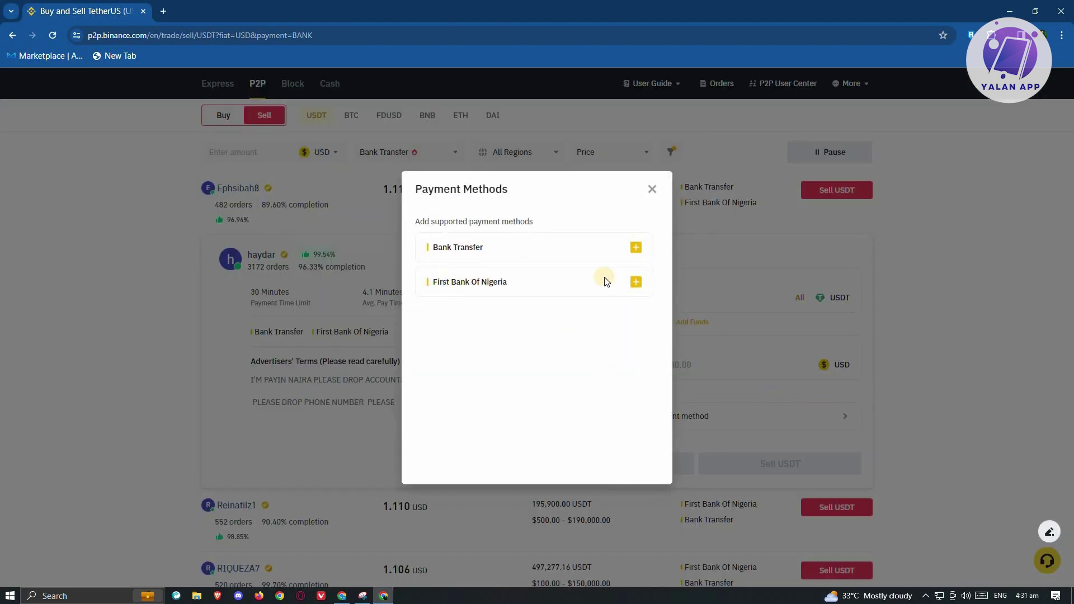
Abandon adding a Bank Transfer method and close both payment-method windows
click(637, 248)
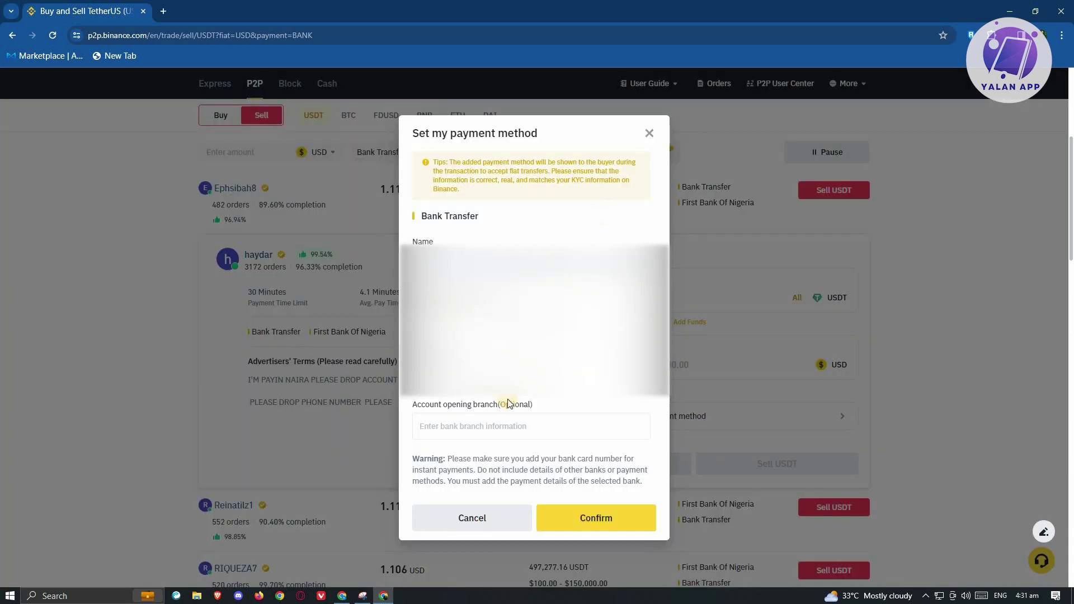
click(652, 134)
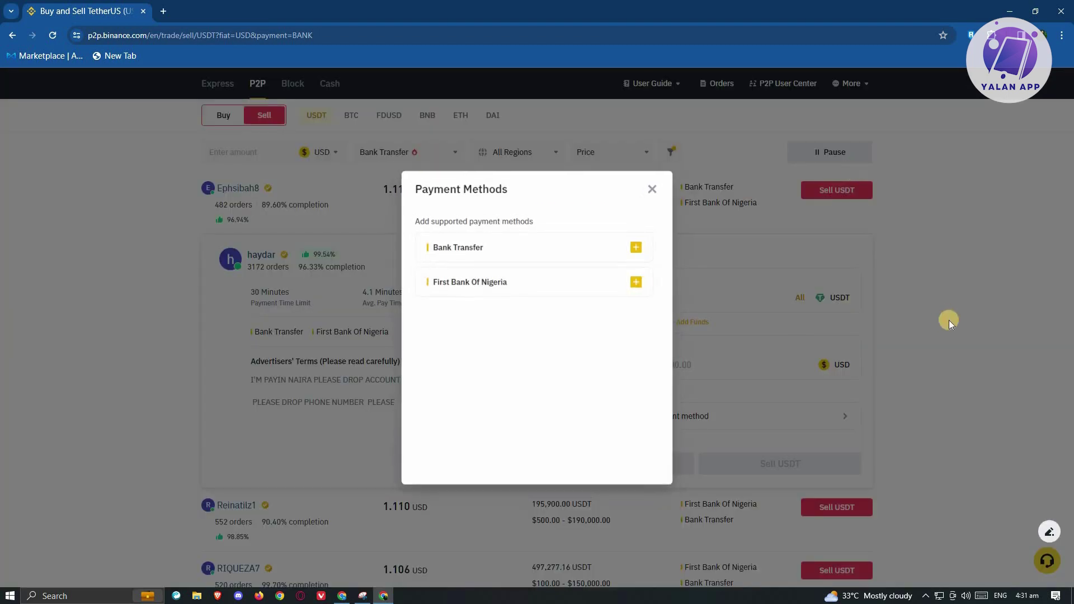
click(649, 186)
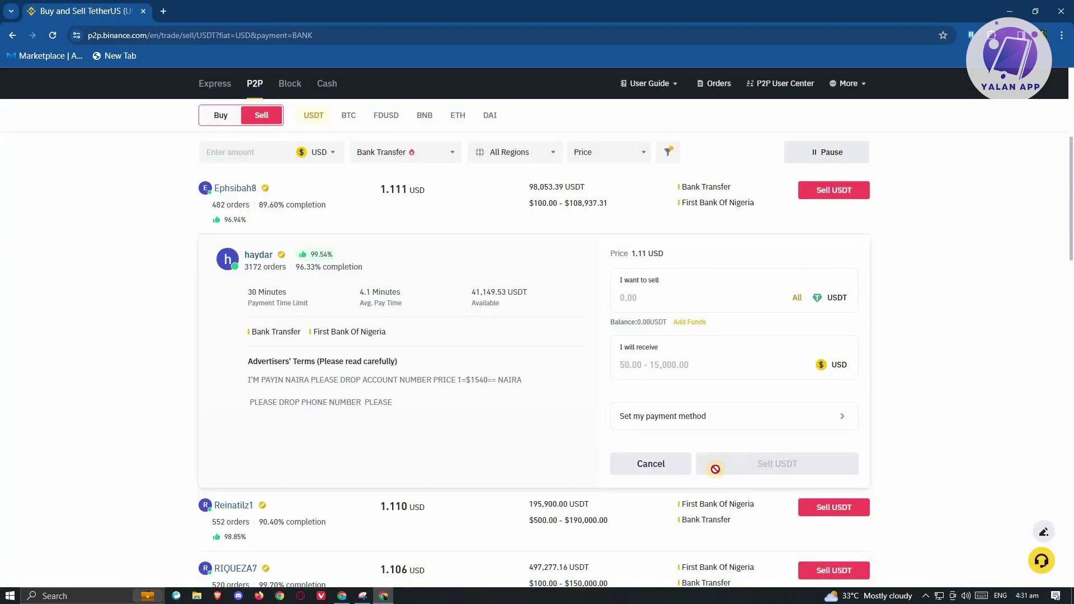